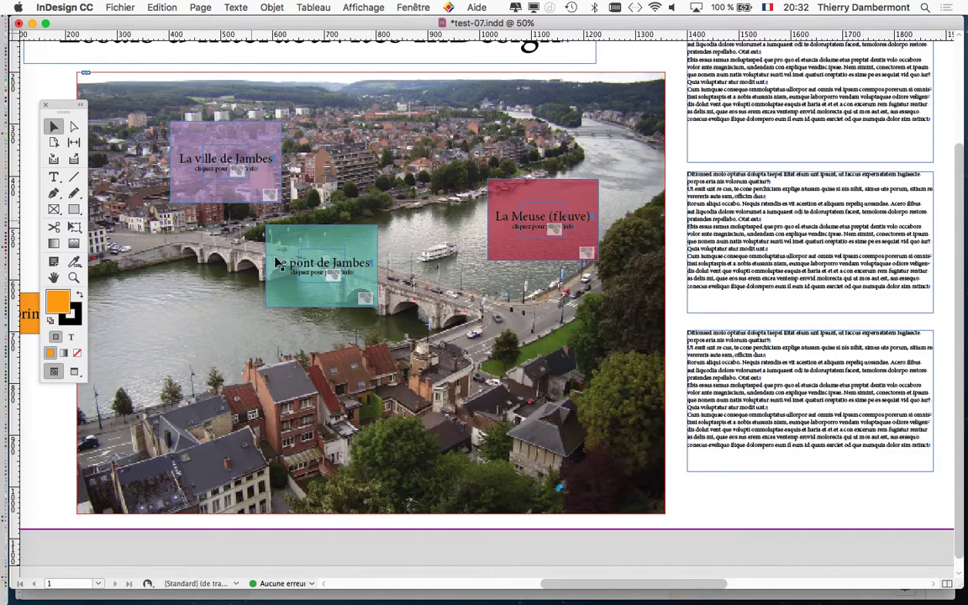
Check the La ville, Le pont and La Meuse boxes while zooming in and back out.
drag(72, 114, 52, 95)
click(225, 176)
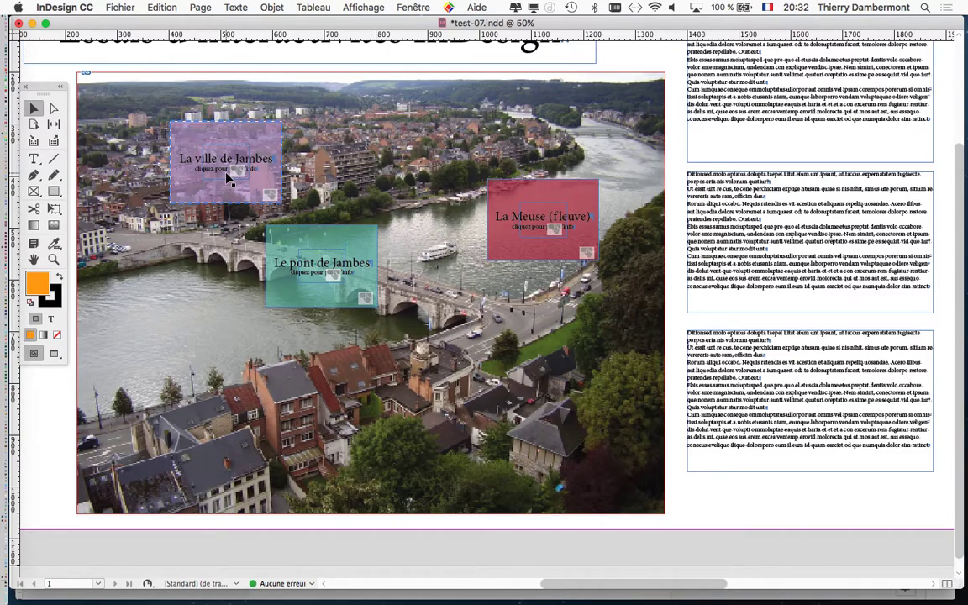
key(super+1)
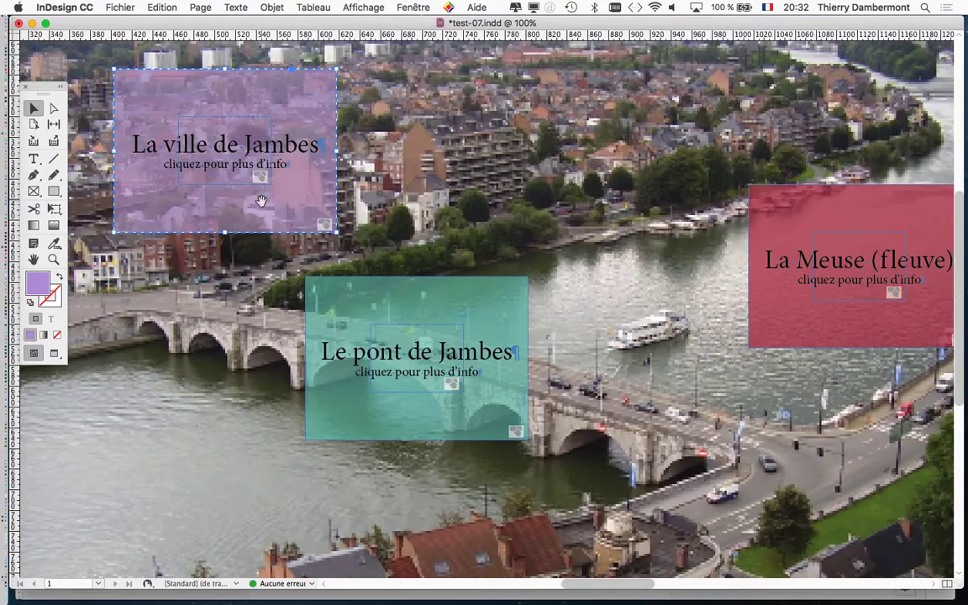
scroll(387, 350, up, 2)
click(388, 351)
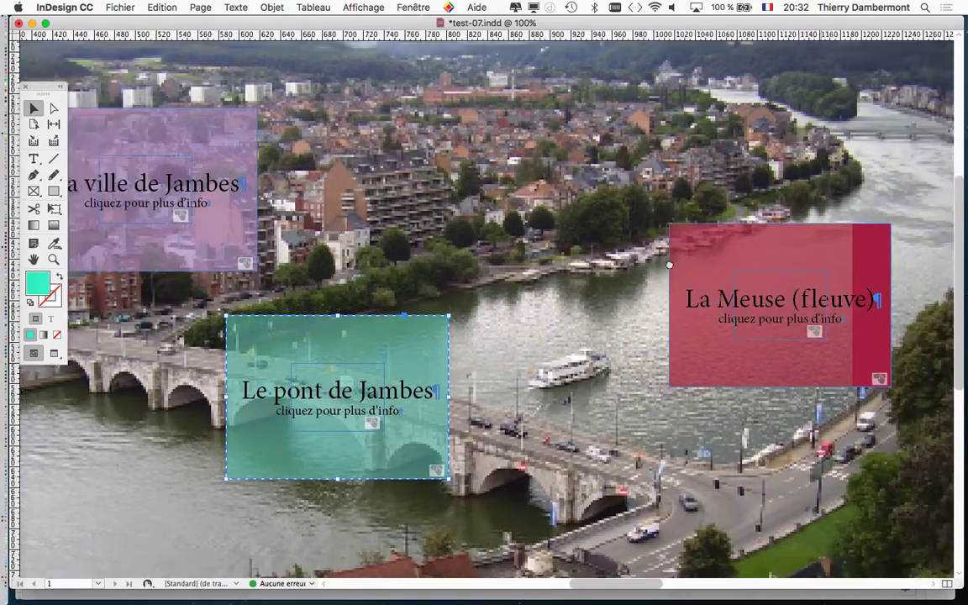
scroll(679, 234, right, 5)
scroll(679, 234, down, 2)
click(679, 234)
key(super+minus)
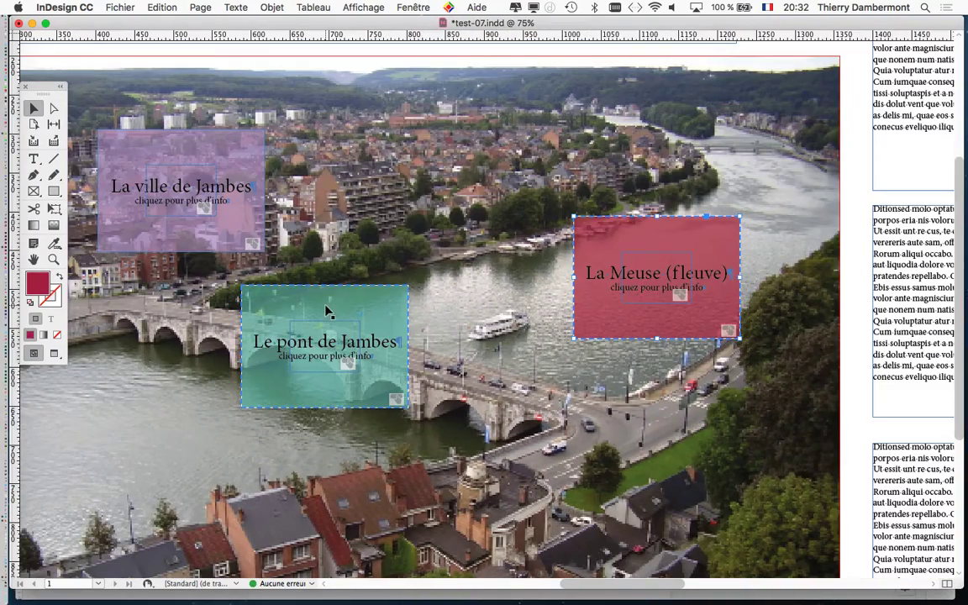
Reselect the pont, Meuse and ville boxes at the full-photo view.
click(324, 307)
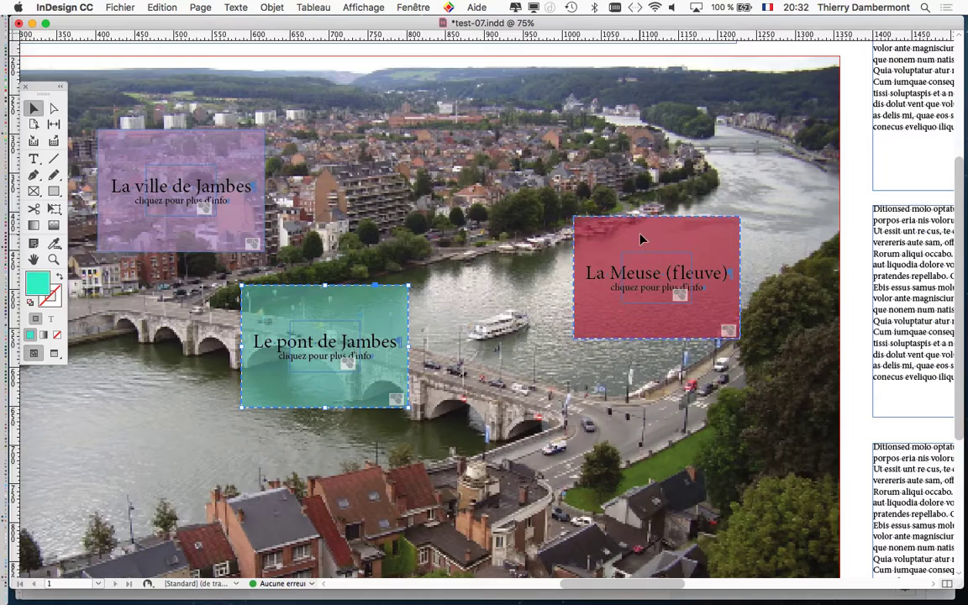
click(641, 237)
click(363, 288)
click(214, 156)
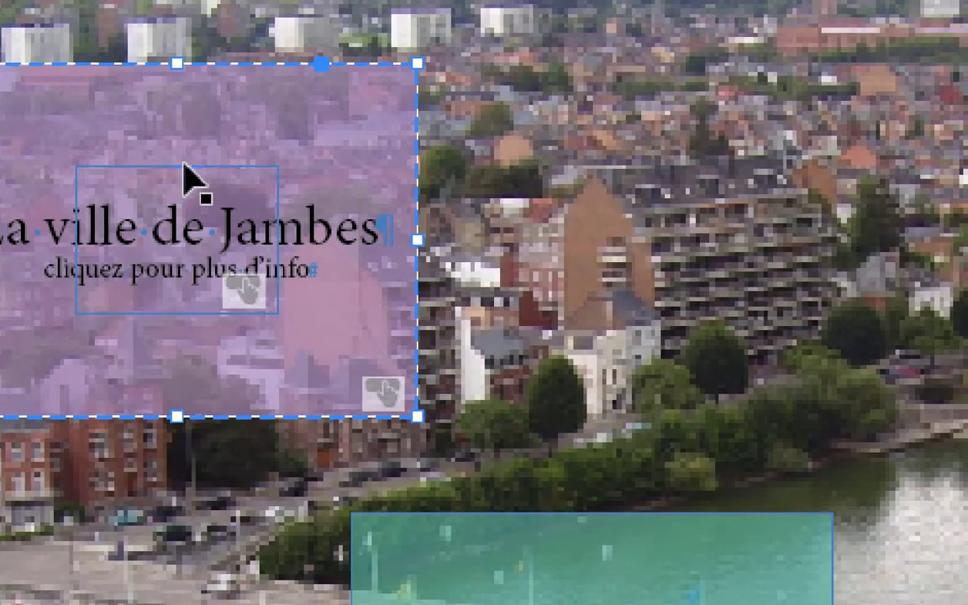
Check the inner 'cliquez pour plus d'info' frame of each box, then open Fenêtre > Objet interactif.
click(184, 169)
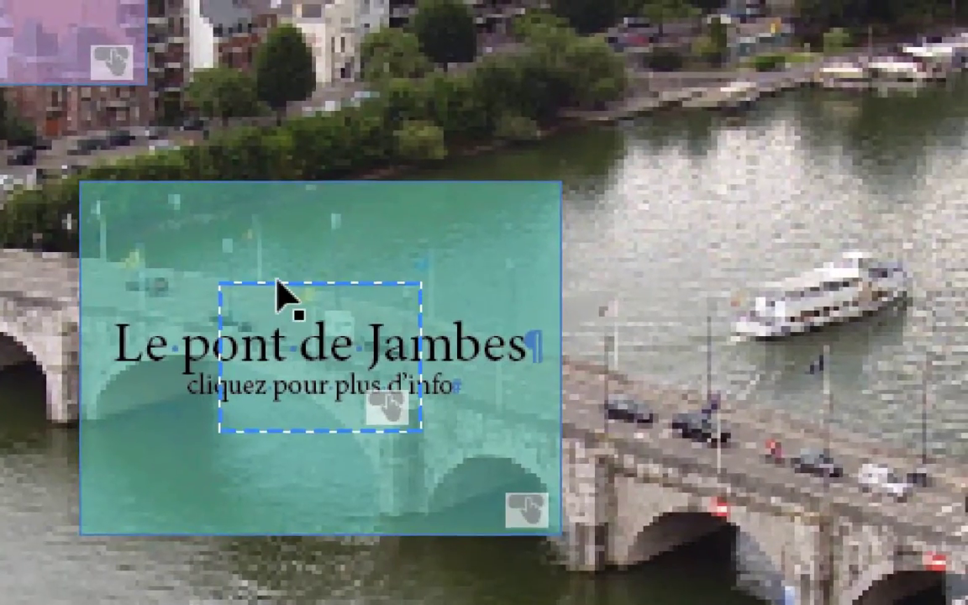
click(277, 294)
click(280, 293)
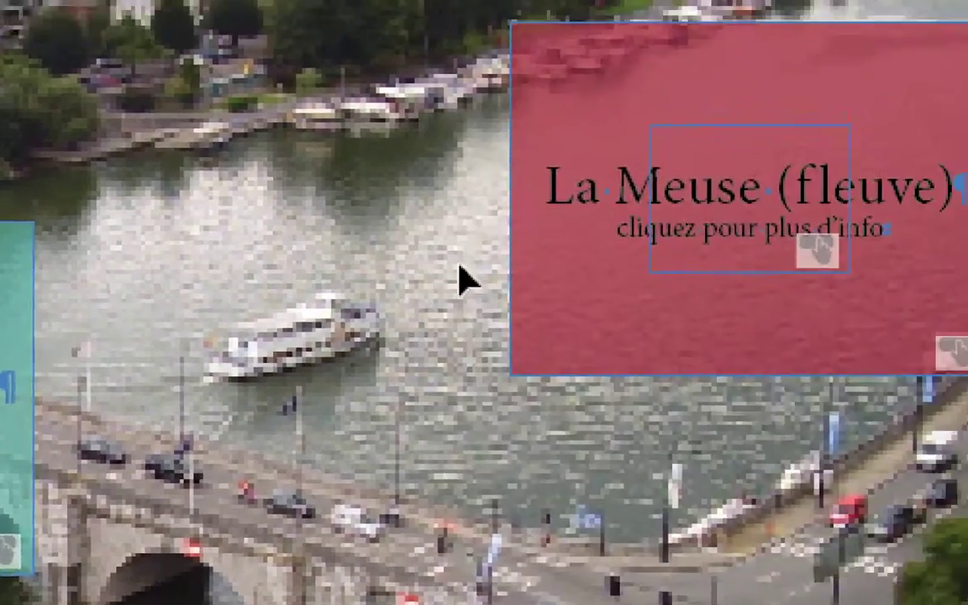
click(528, 240)
click(520, 240)
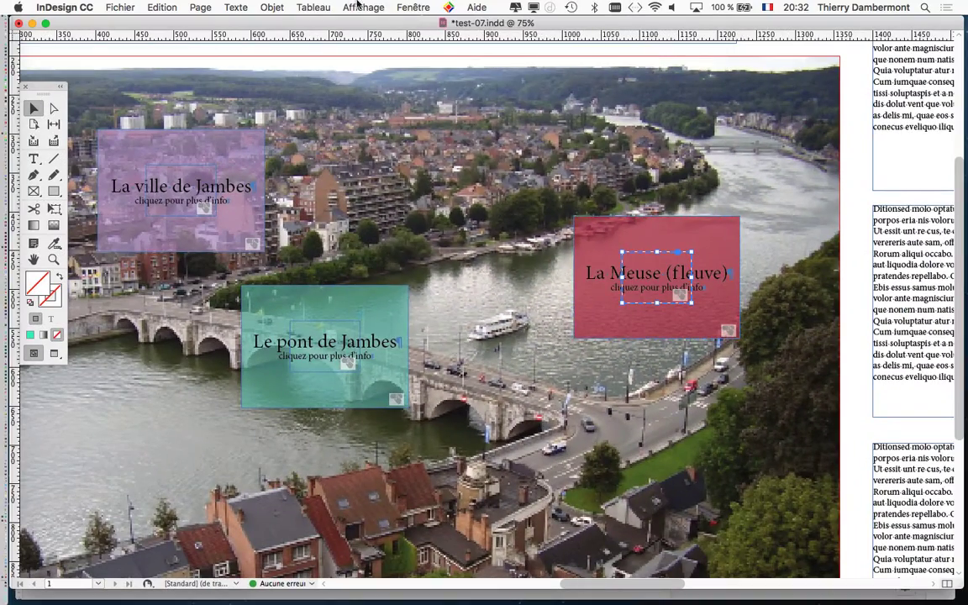
click(412, 7)
mouse_move(437, 249)
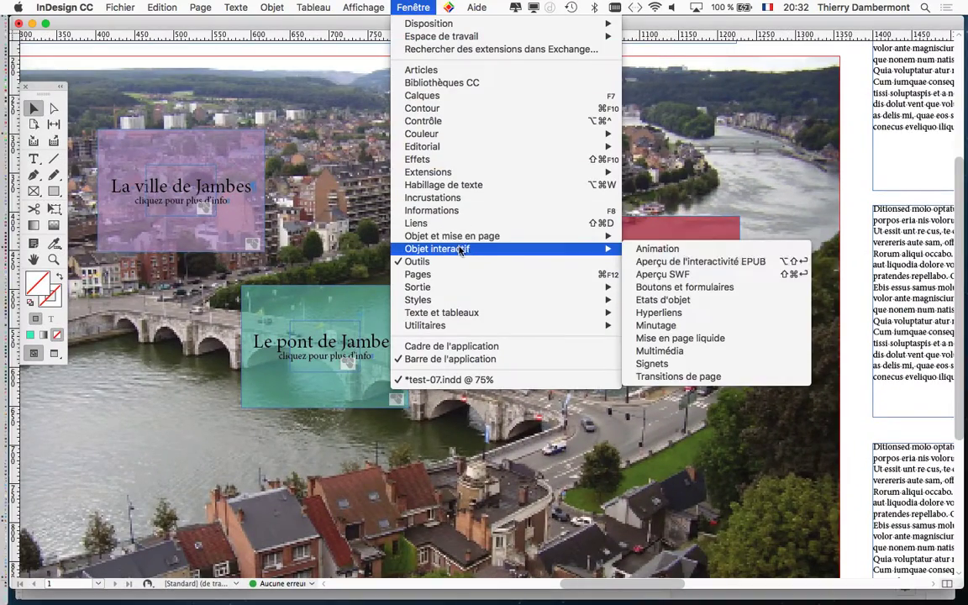
Open Aperçu de l'interactivité EPUB, drag it larger and play the page.
click(707, 267)
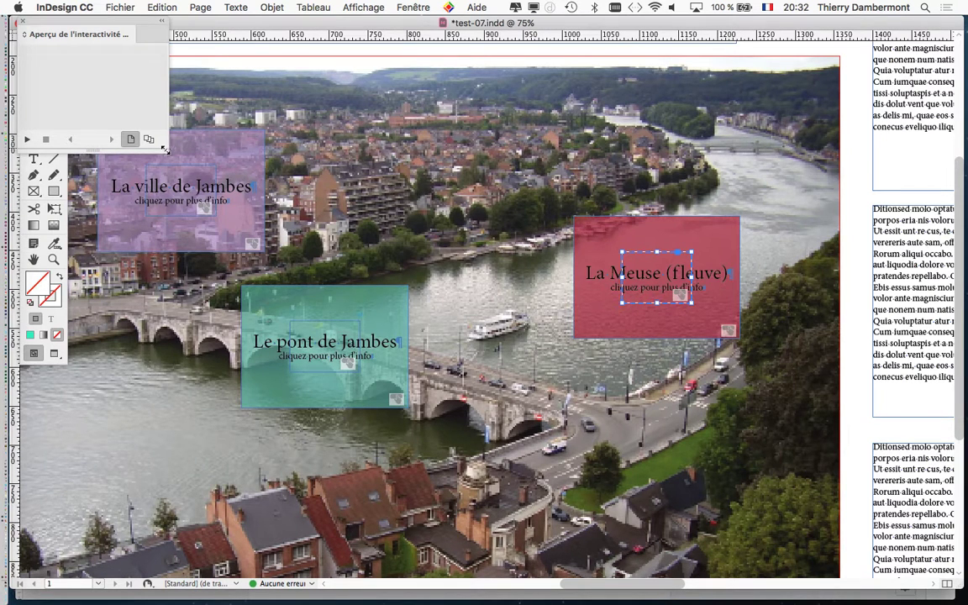
drag(165, 150, 863, 527)
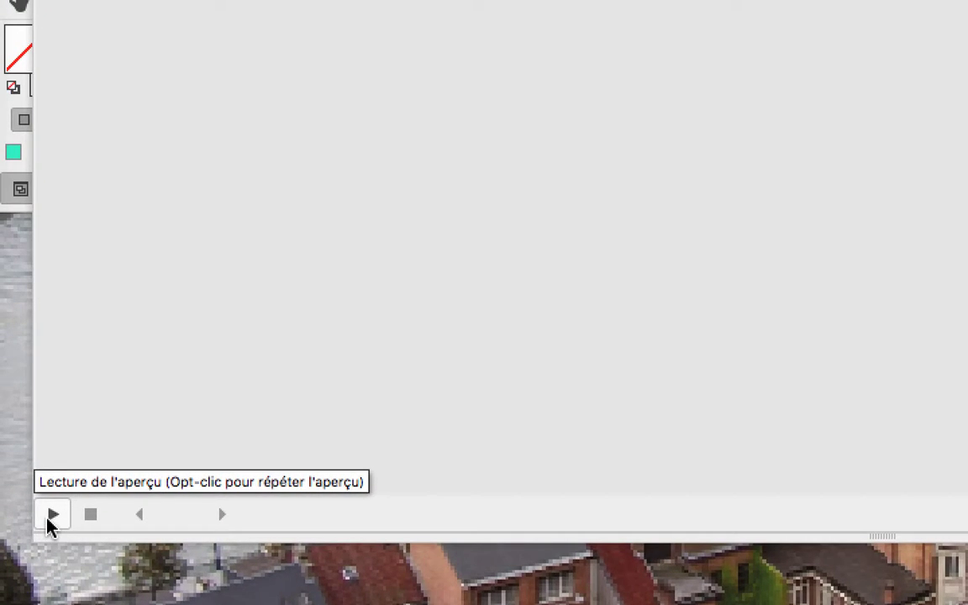
click(48, 521)
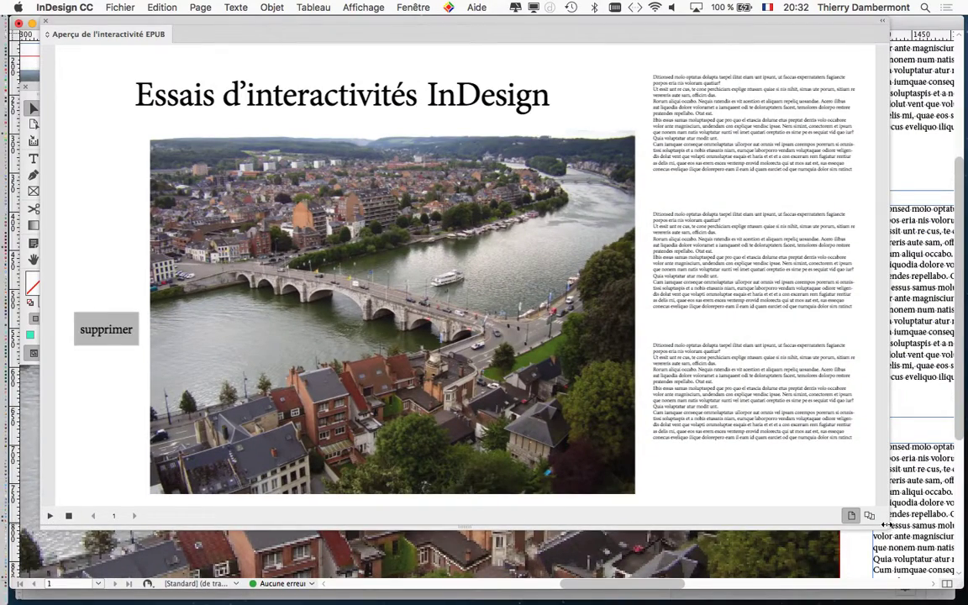
Expand the preview to fill the window and trigger the ville and Meuse hotspots.
drag(886, 525, 948, 578)
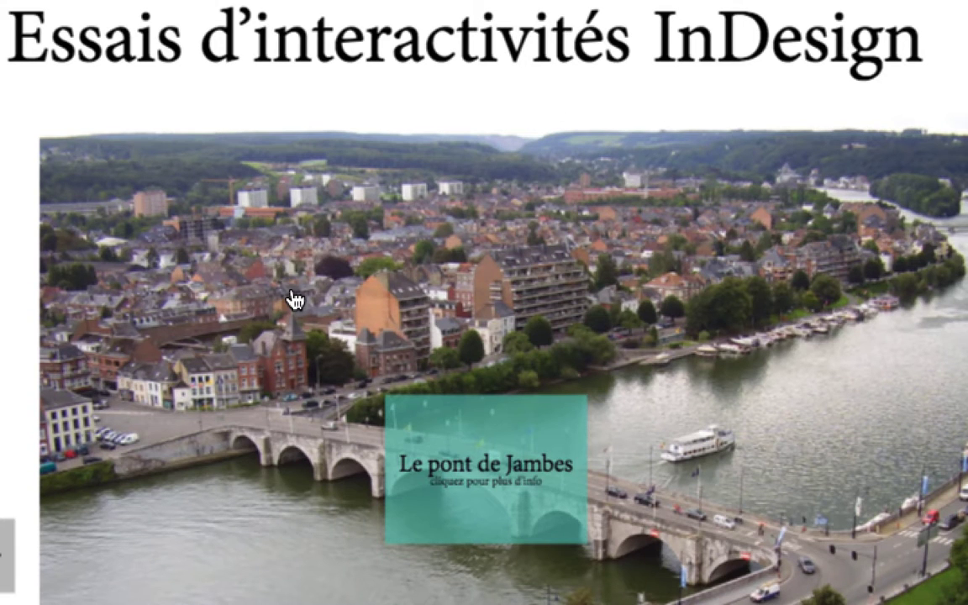
click(295, 300)
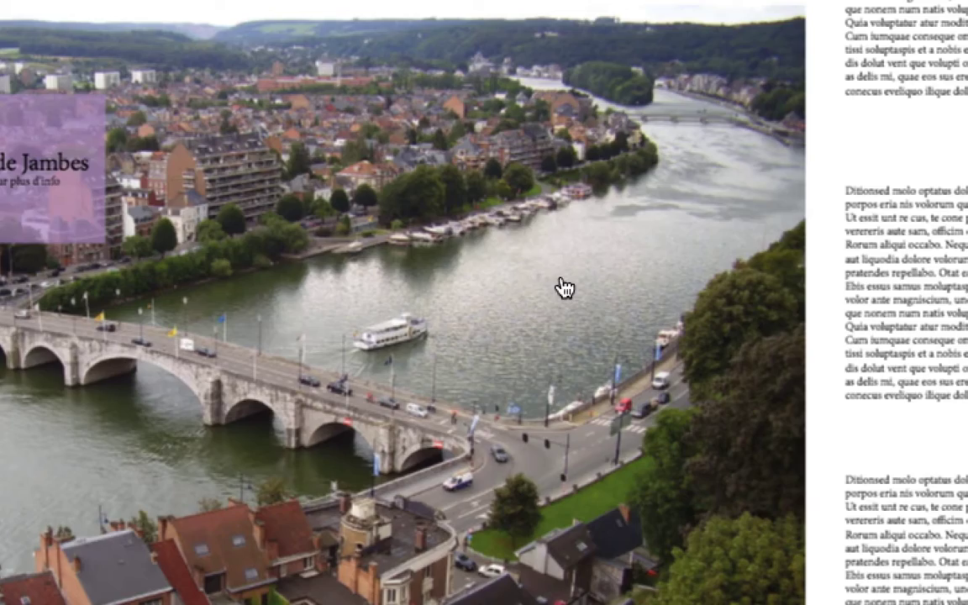
click(563, 282)
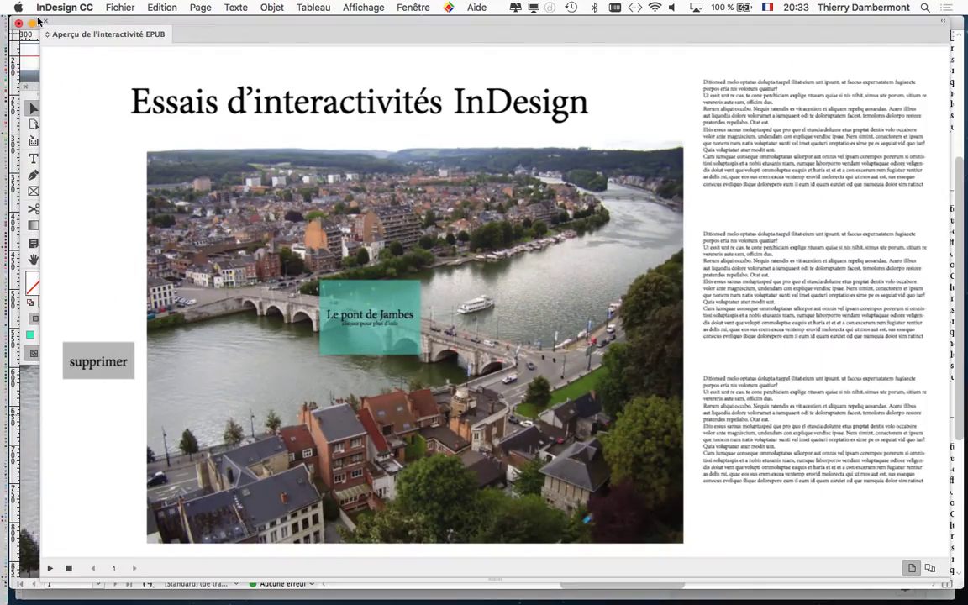
Close the preview and stretch the ville trigger frame over the town.
click(38, 20)
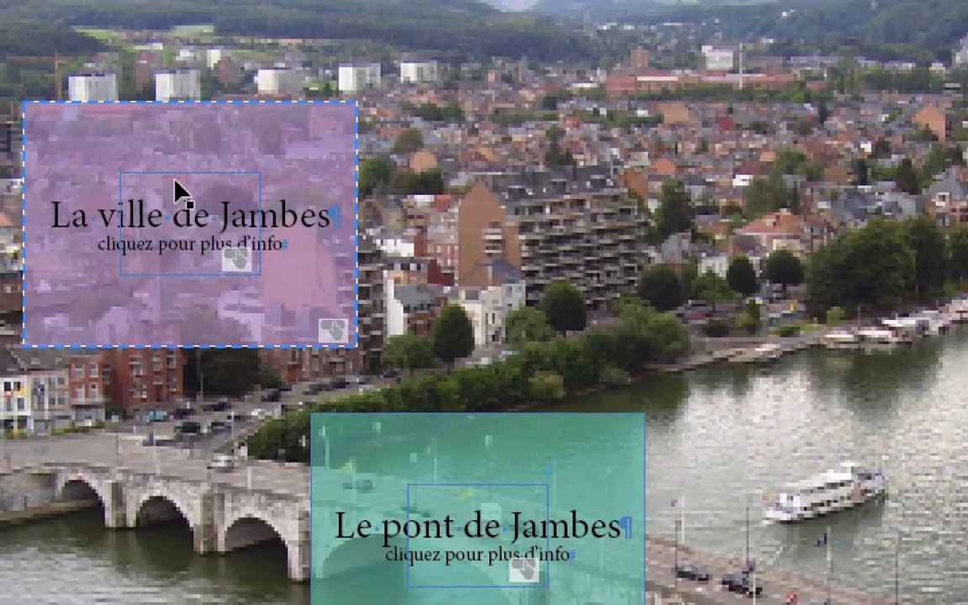
click(173, 171)
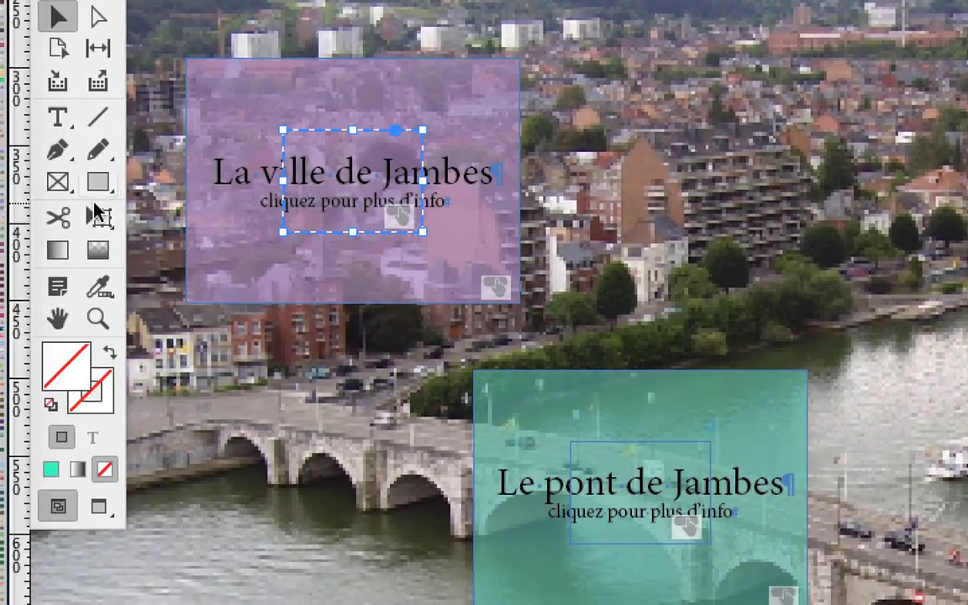
click(98, 209)
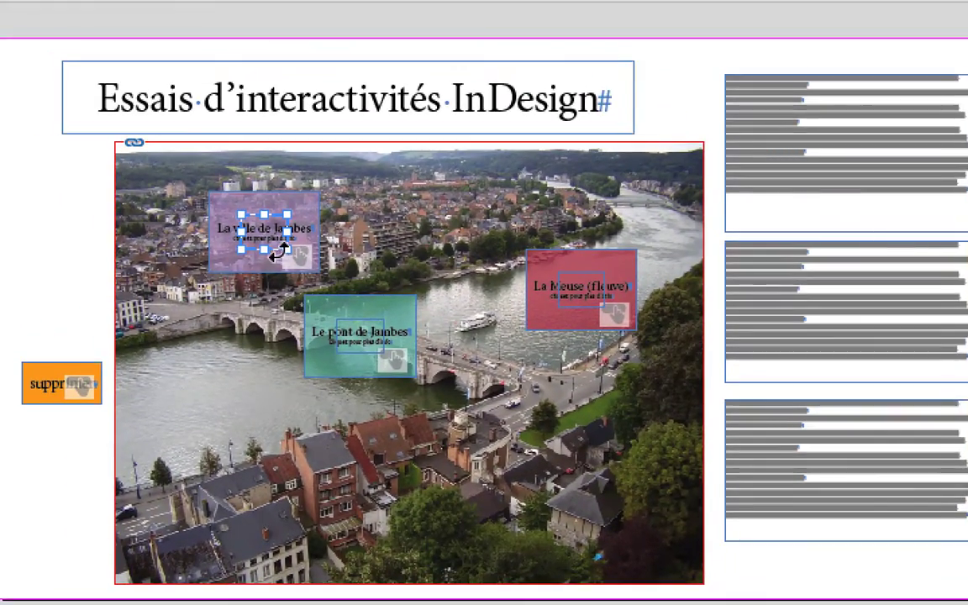
drag(267, 225, 465, 224)
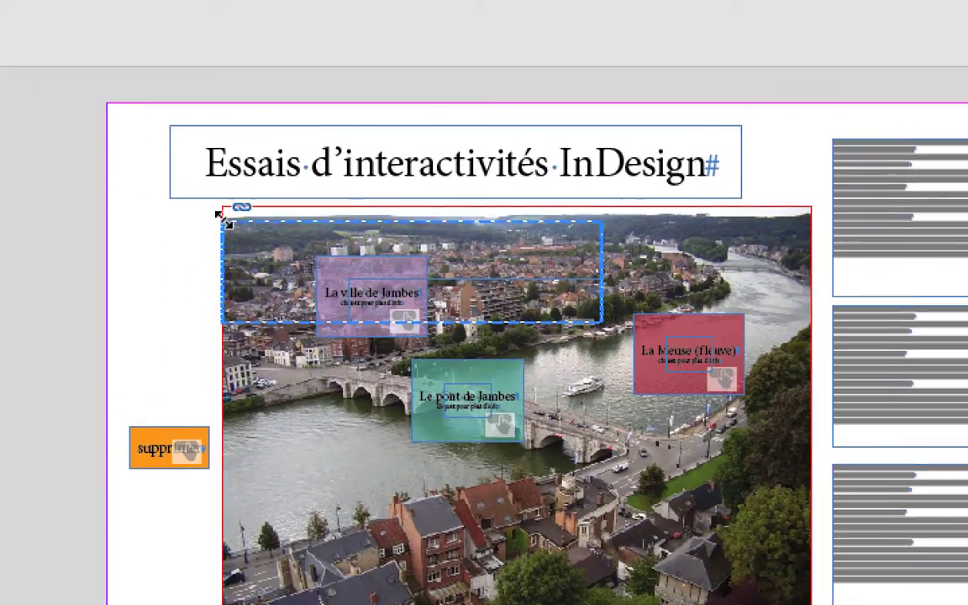
drag(275, 241, 151, 172)
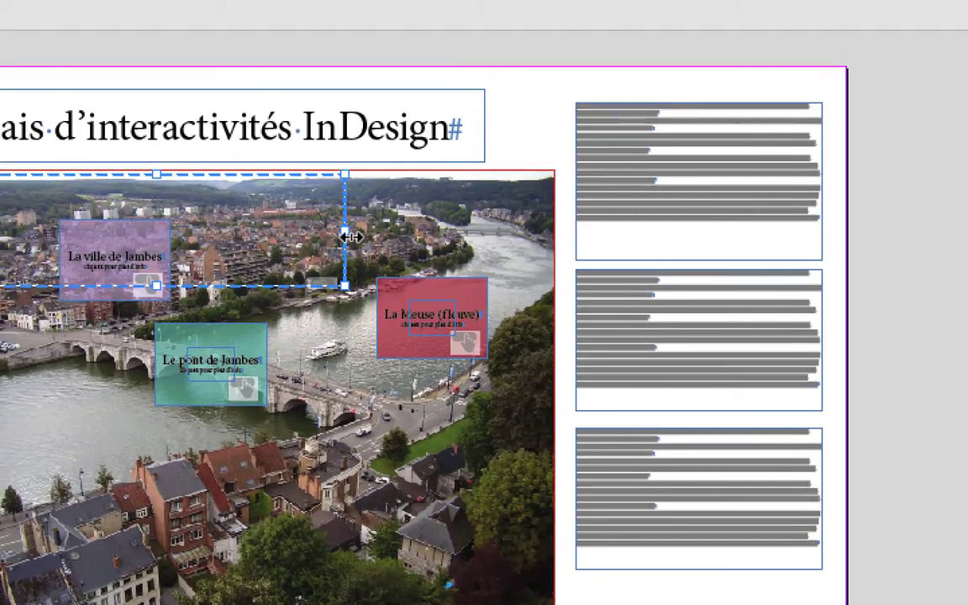
drag(563, 249, 587, 254)
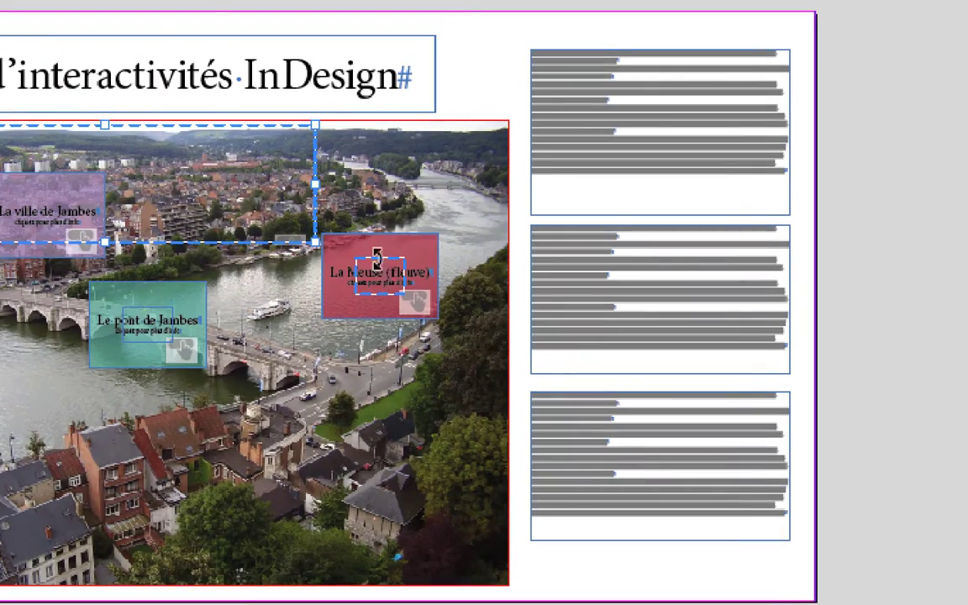
Enlarge the Meuse and pont trigger frames to cover the river and bridge arches.
click(378, 267)
mouse_move(359, 291)
mouse_down()
mouse_move(336, 284)
mouse_move(400, 249)
mouse_up()
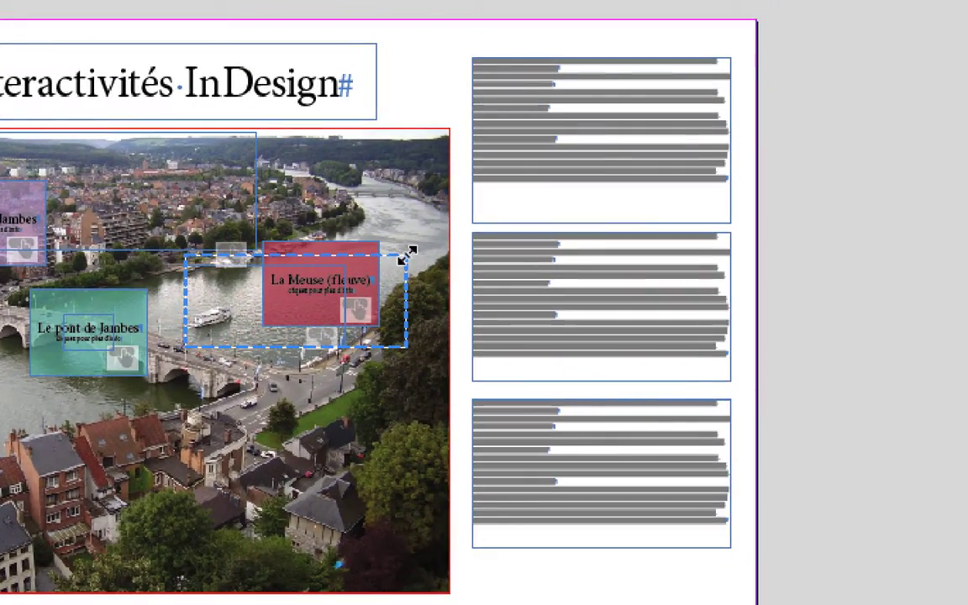
drag(400, 249, 418, 263)
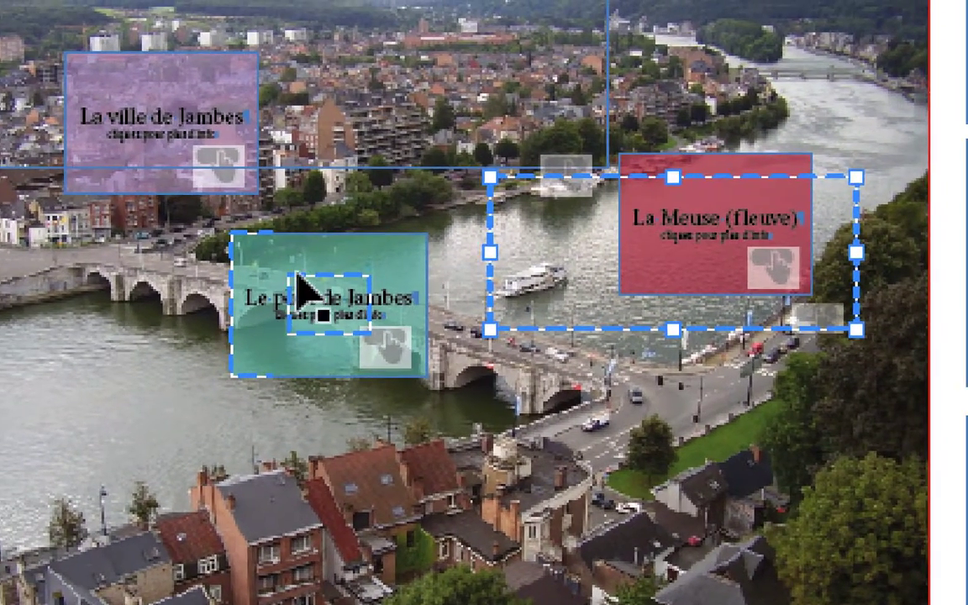
click(299, 273)
drag(290, 290, 257, 289)
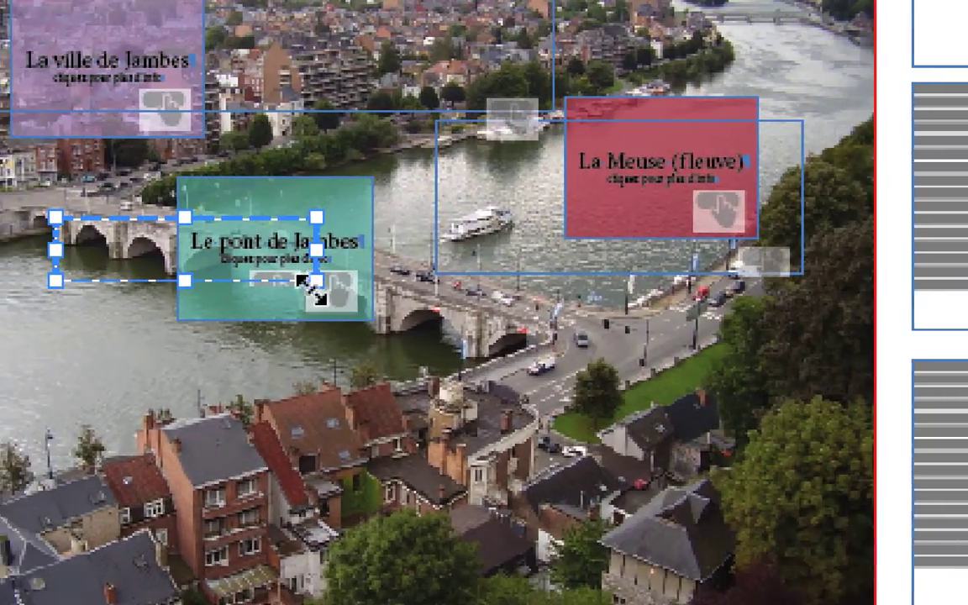
drag(319, 288, 338, 301)
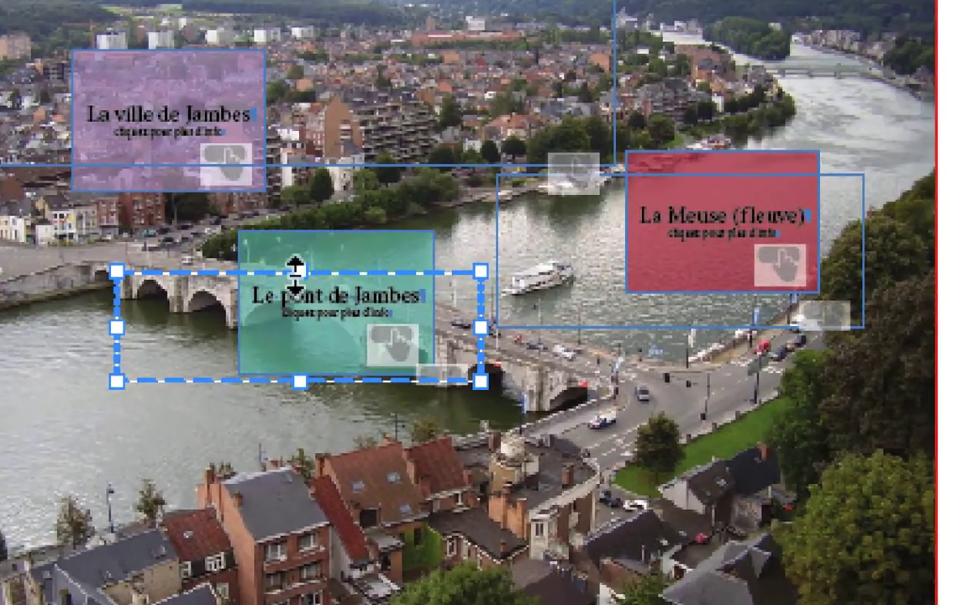
drag(296, 269, 297, 267)
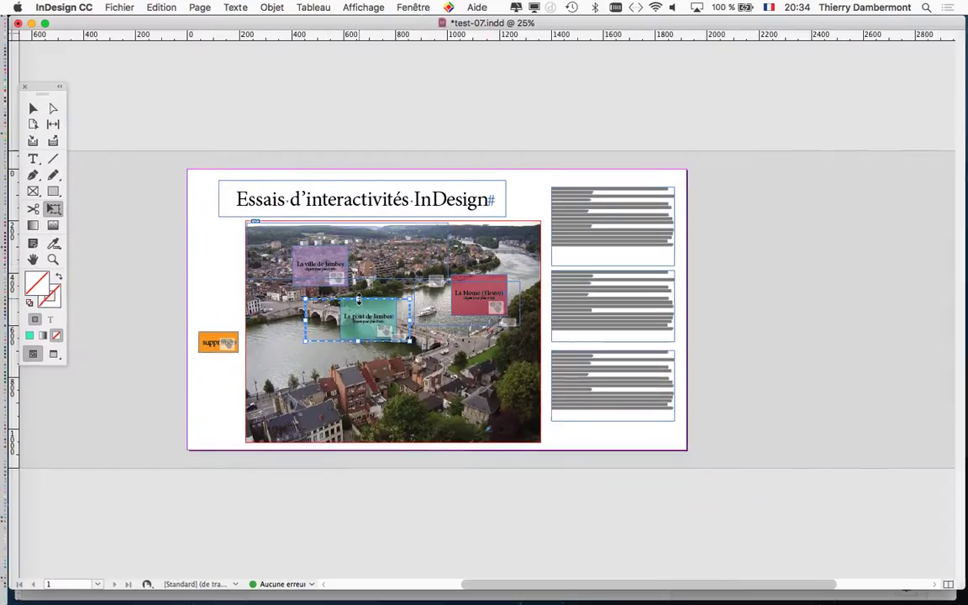
Zoom in, check the enlarged town, Meuse and bridge frames, then open Fenêtre > Objet interactif.
key(super+equal)
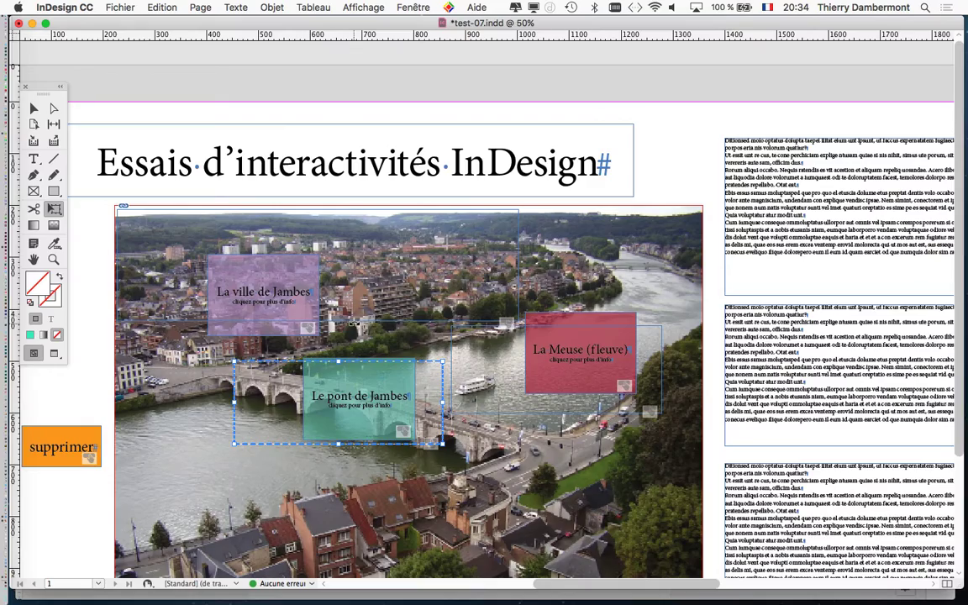
click(357, 323)
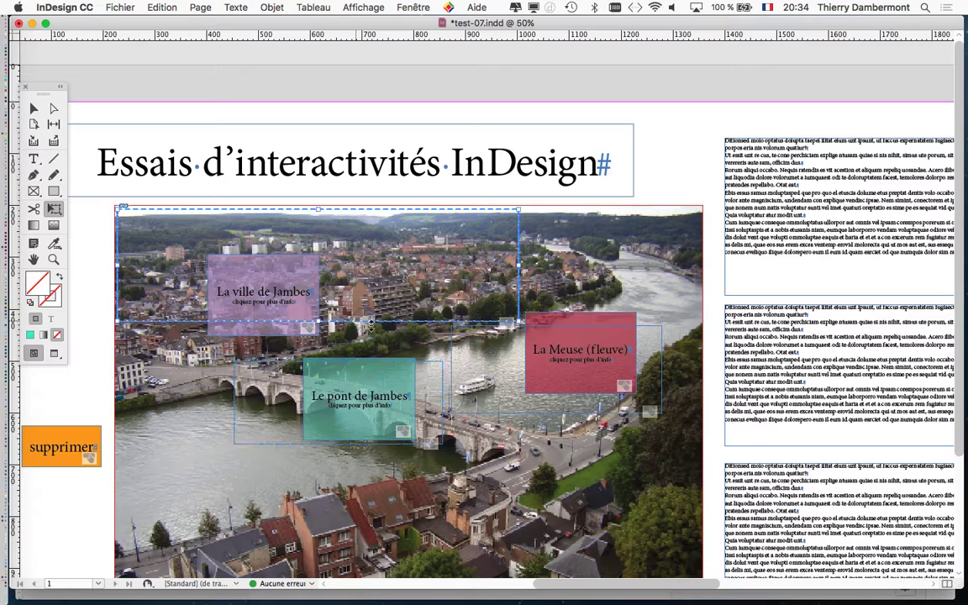
click(599, 361)
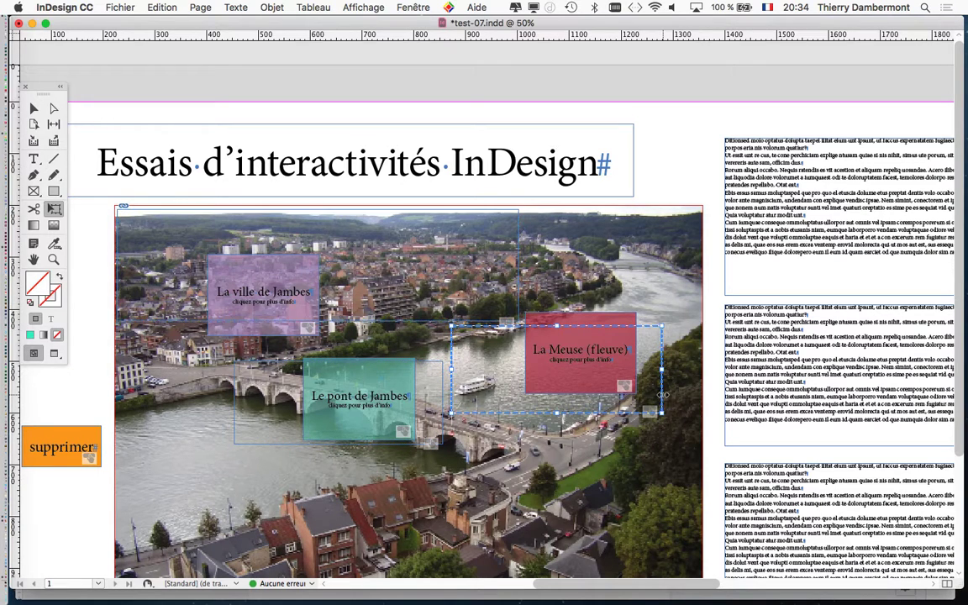
click(252, 443)
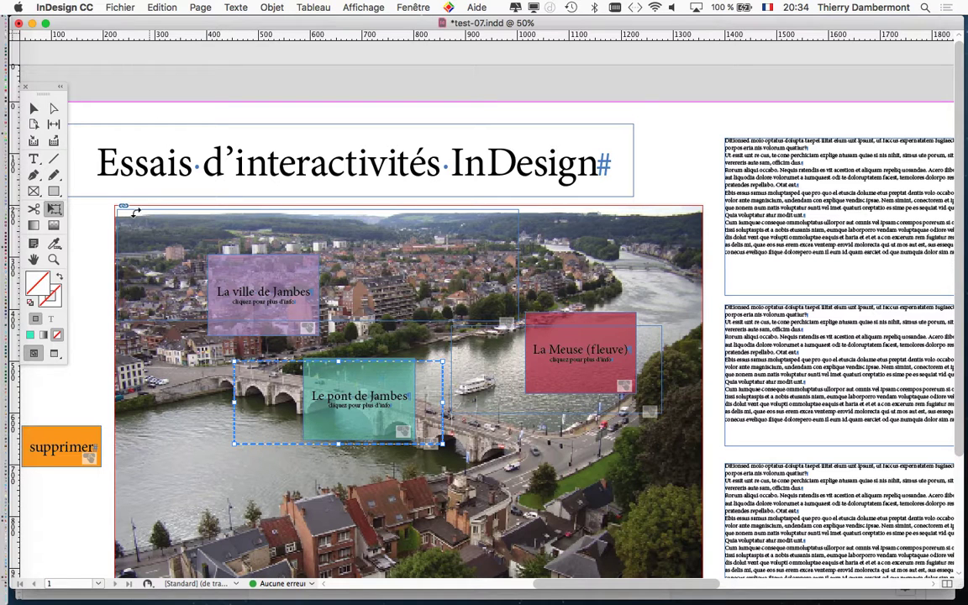
click(36, 109)
click(127, 84)
click(413, 7)
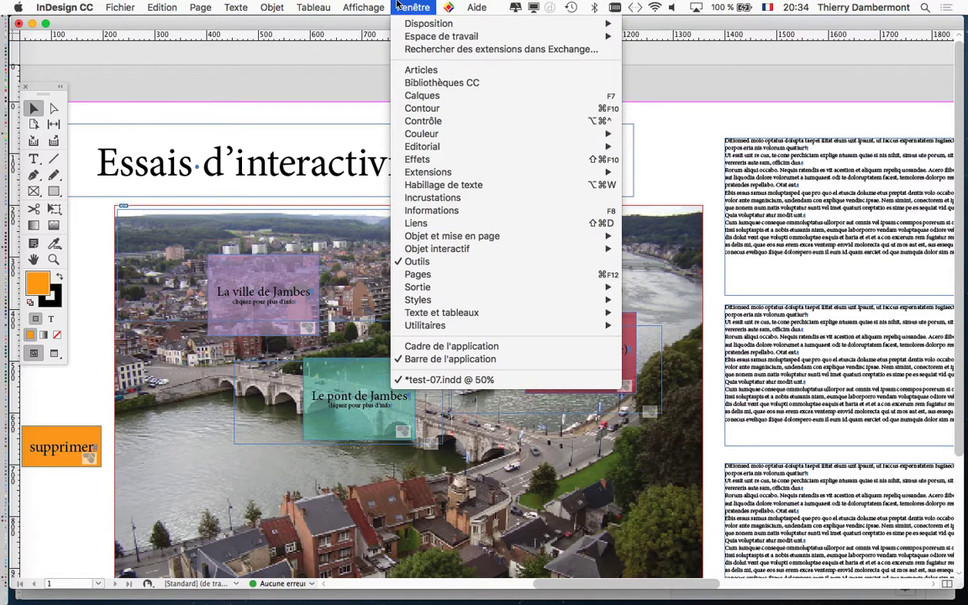
mouse_move(437, 249)
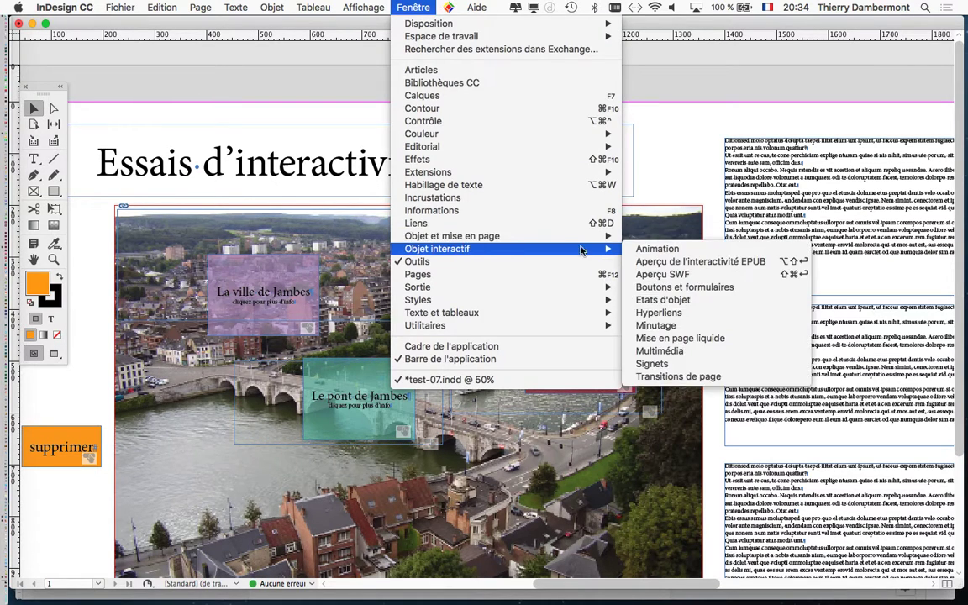
Reopen Aperçu de l'interactivité EPUB and zoom in on the bridge.
click(681, 262)
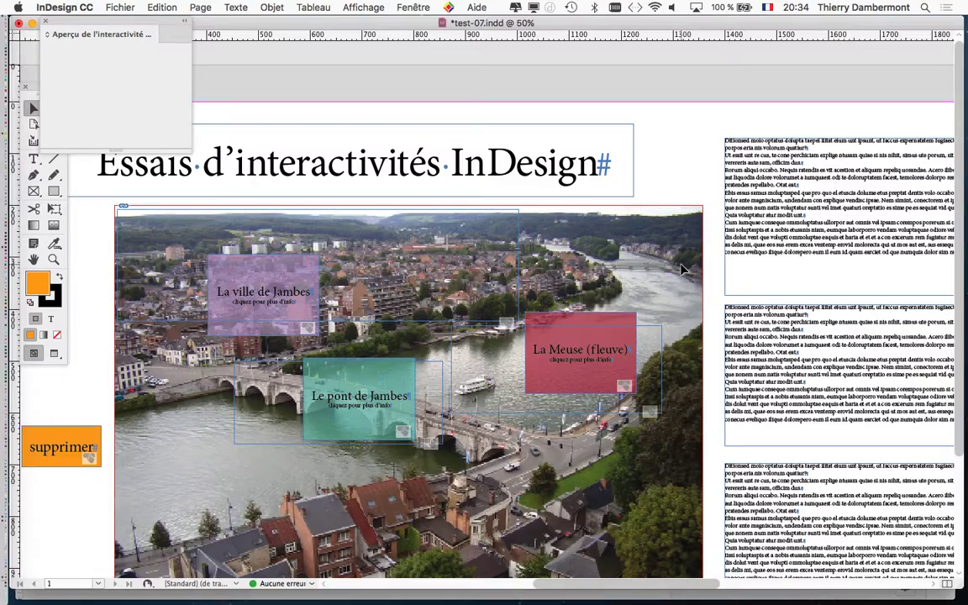
scroll(368, 421, up, 1)
scroll(361, 418, up, 1)
scroll(360, 418, up, 1)
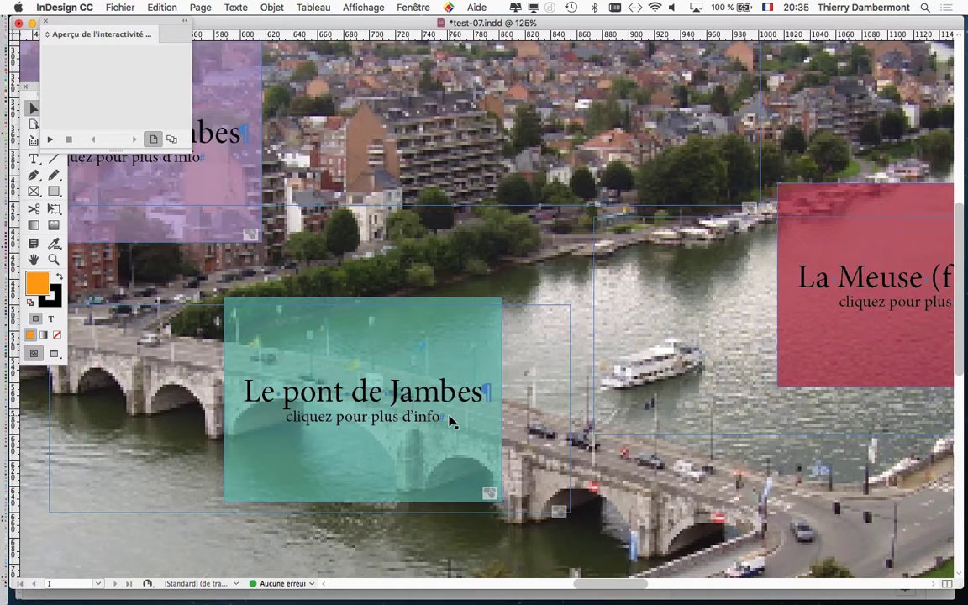
click(36, 159)
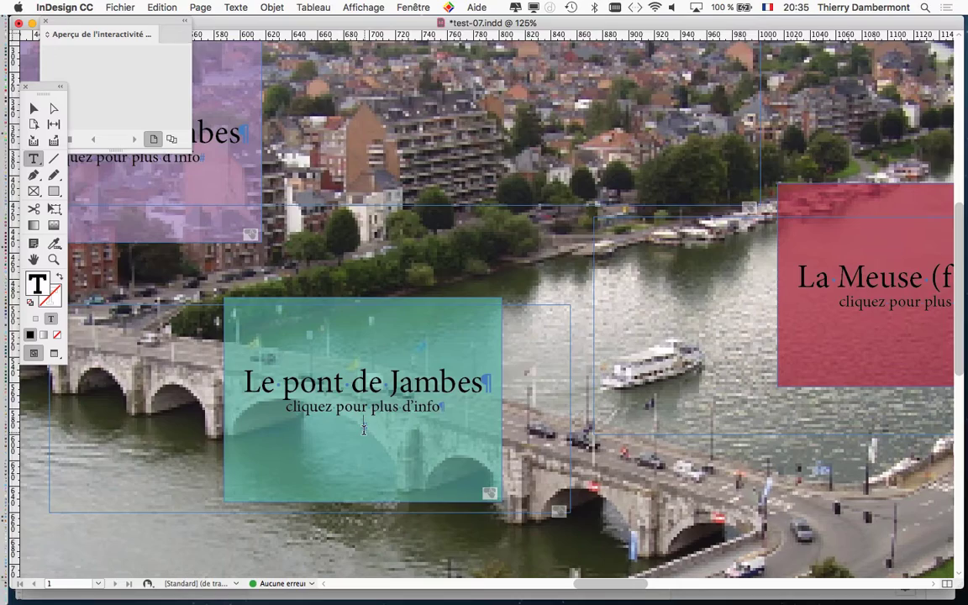
scroll(377, 422, down, 1)
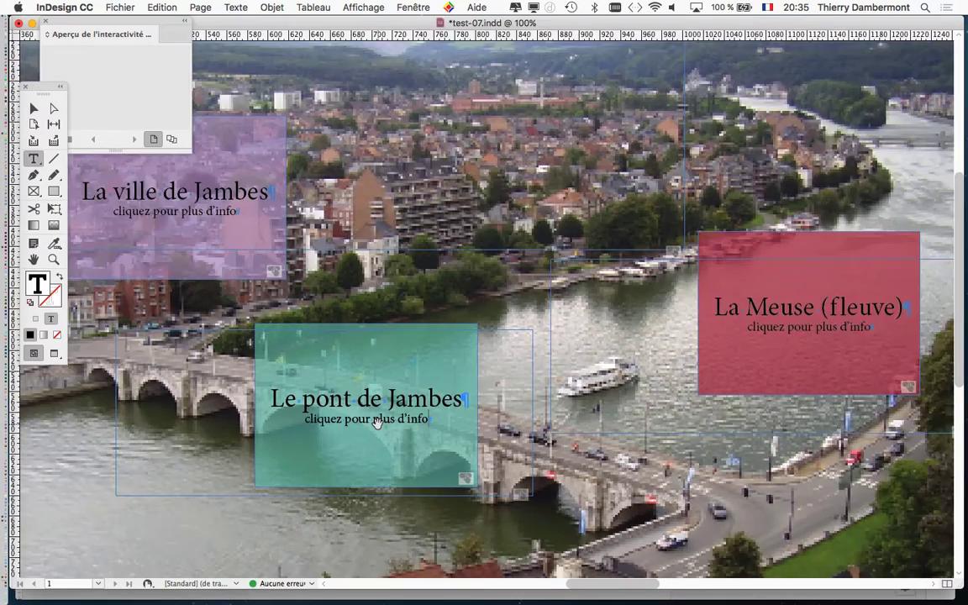
scroll(376, 422, down, 1)
scroll(376, 422, down, 1)
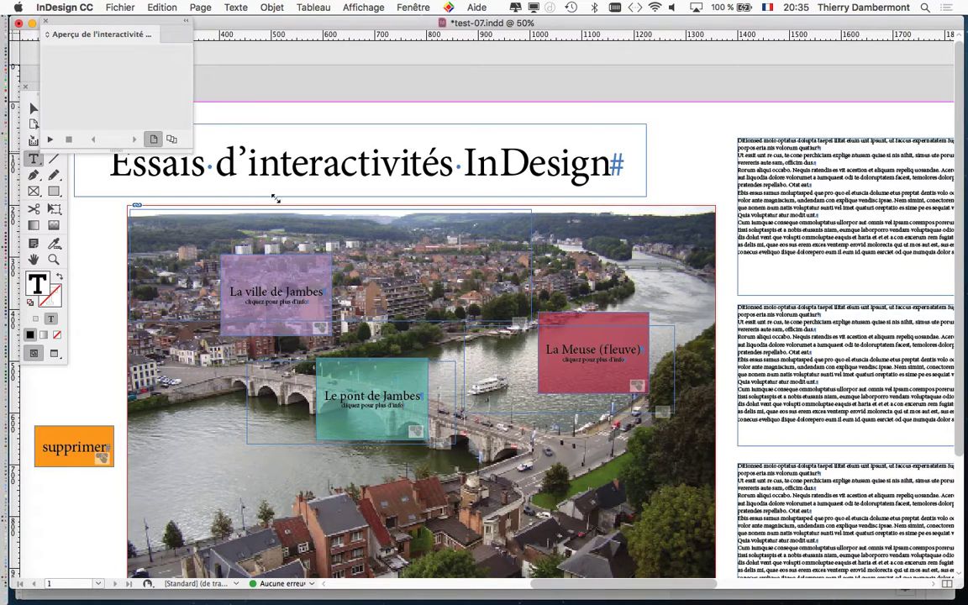
Enlarge the EPUB preview to full screen and test the bridge and town hotspots.
mouse_move(190, 149)
mouse_down()
mouse_move(587, 356)
mouse_move(924, 588)
mouse_up()
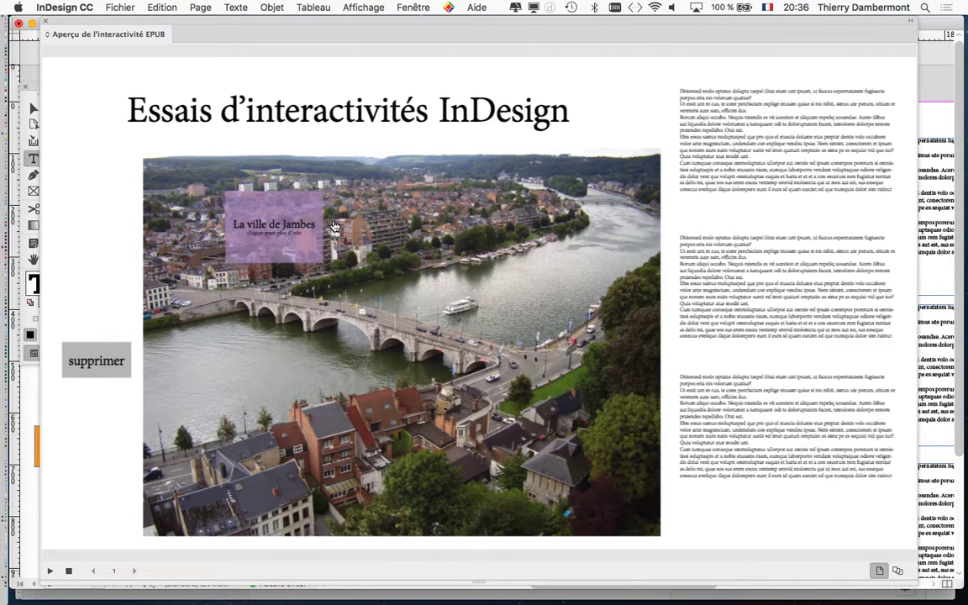
mouse_move(361, 330)
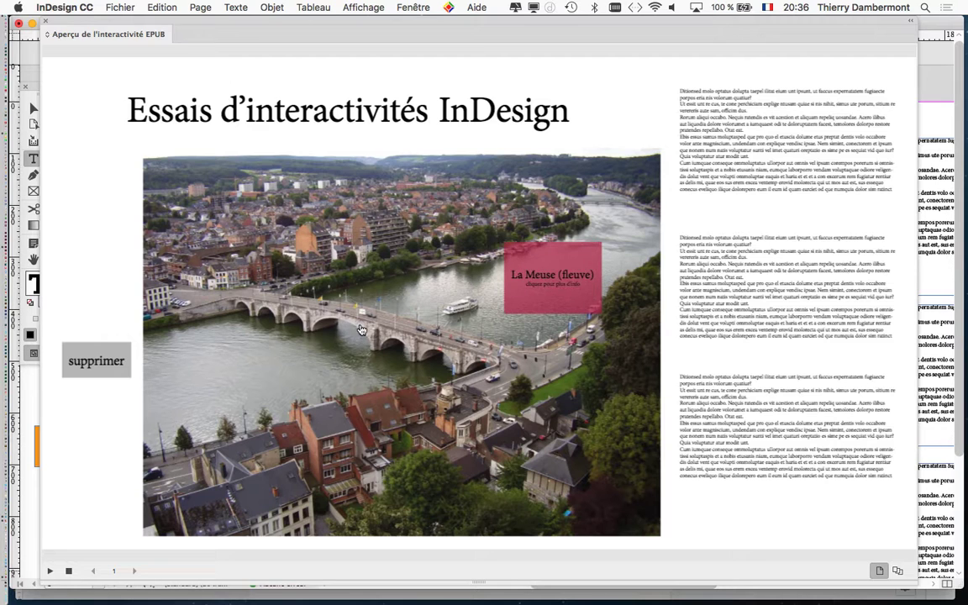
click(325, 294)
click(95, 364)
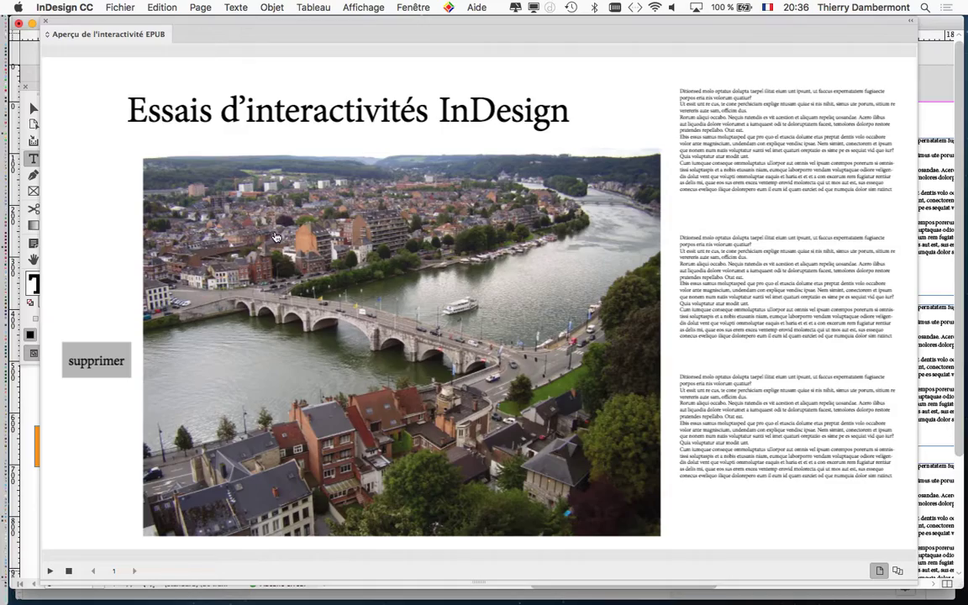
click(374, 327)
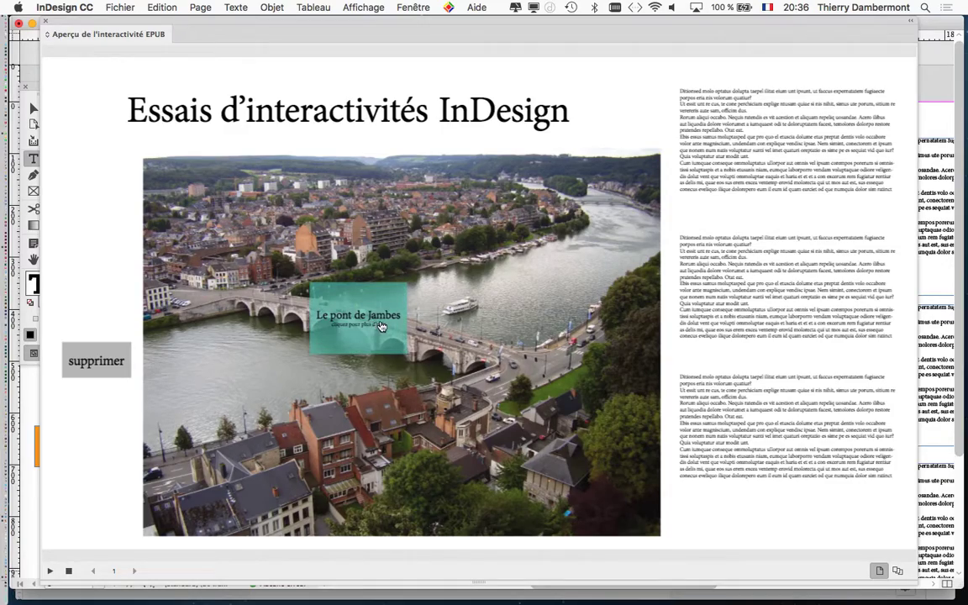